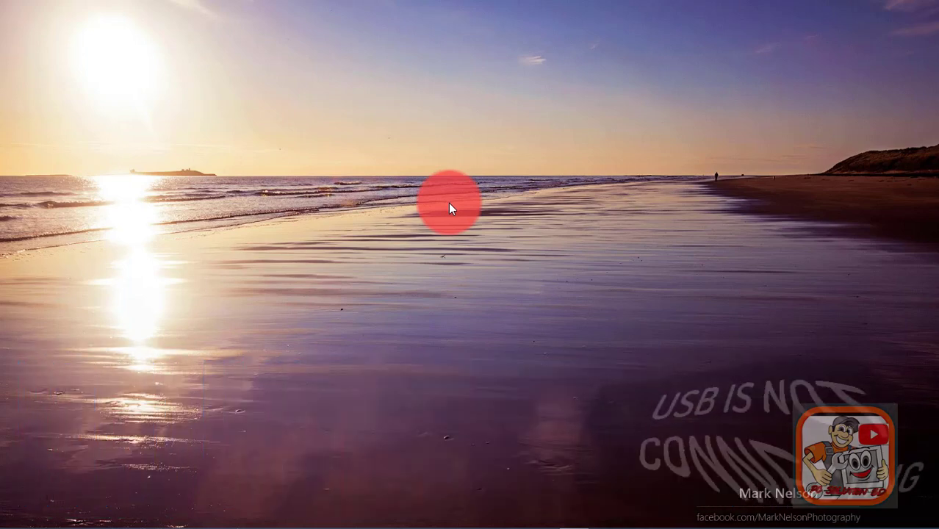
pyautogui.rightClick(433, 152)
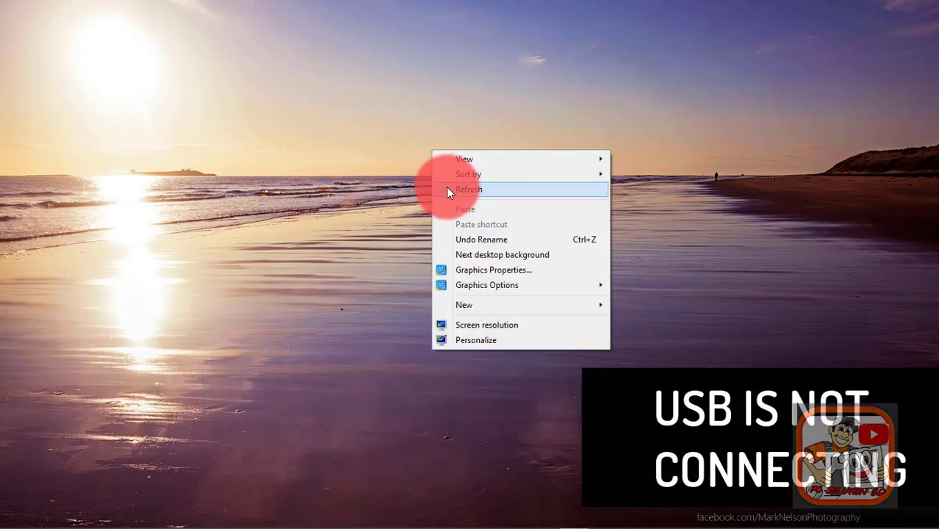
pyautogui.click(448, 189)
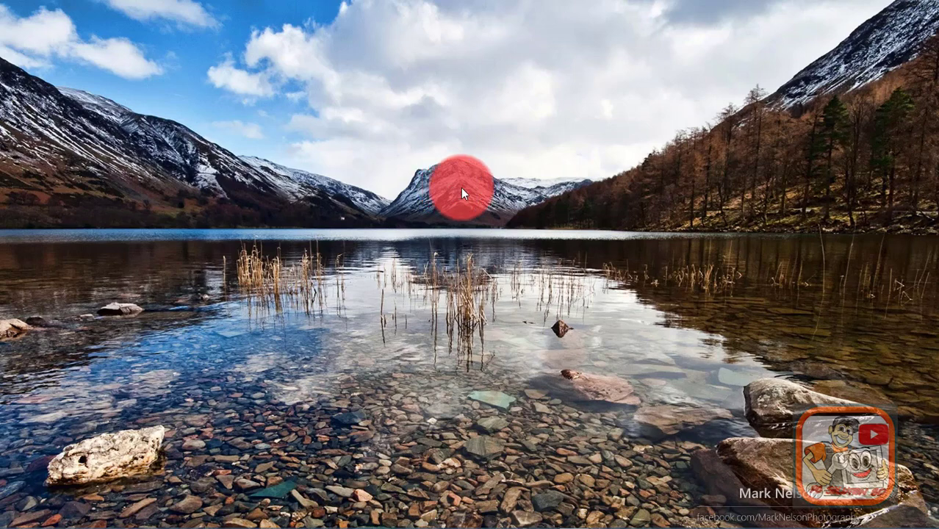
pyautogui.rightClick(474, 133)
pyautogui.click(504, 172)
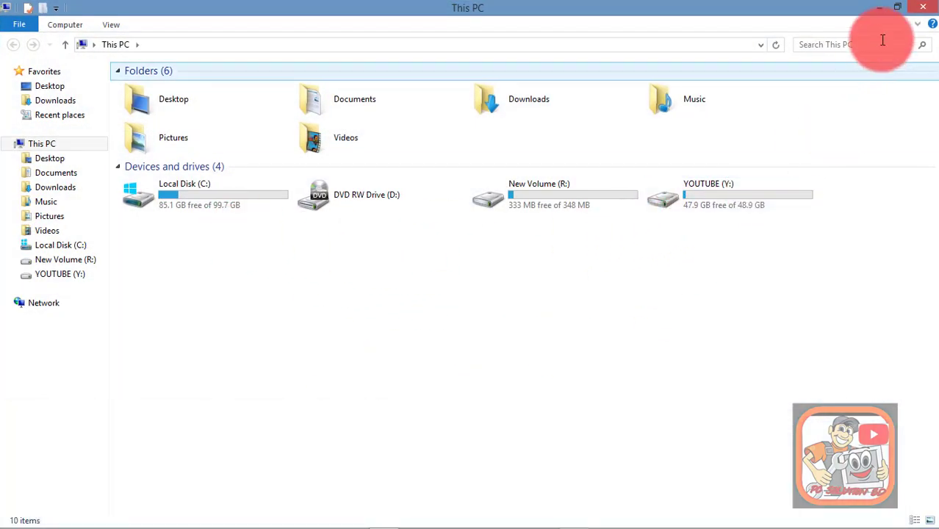
pyautogui.click(898, 6)
pyautogui.rightClick(674, 152)
pyautogui.click(713, 189)
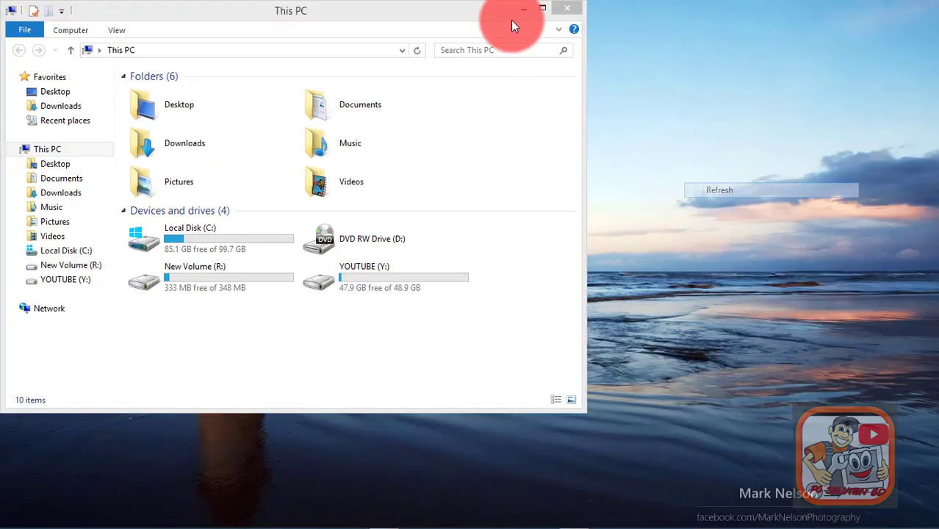
pyautogui.click(573, 8)
pyautogui.rightClick(318, 101)
pyautogui.click(345, 138)
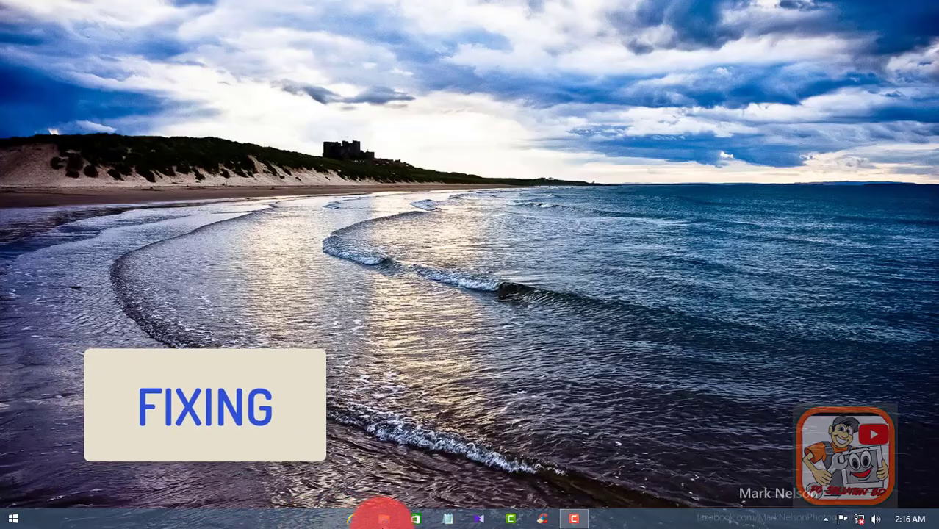
# - Open This PC in a maximized File Explorer window, launch Computer Management from it and display Device Manager
pyautogui.click(383, 519)
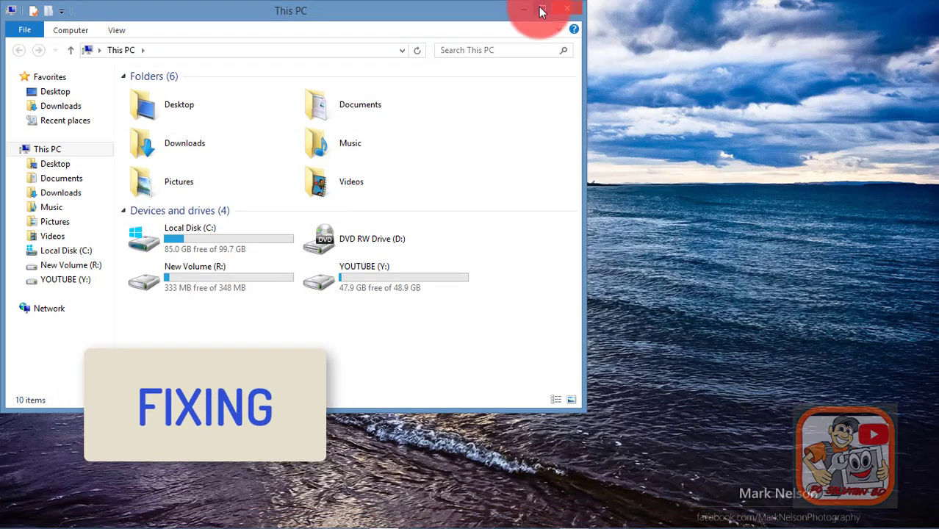
pyautogui.click(544, 9)
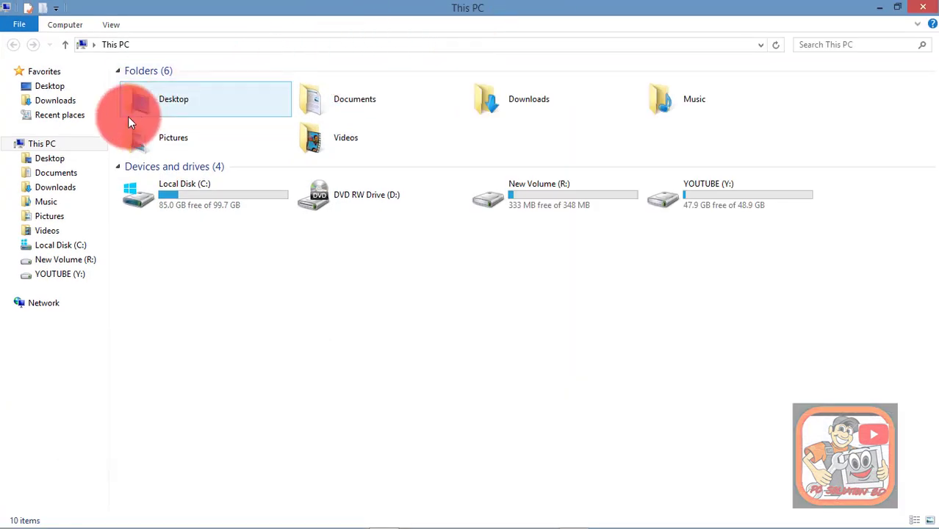
pyautogui.click(85, 146)
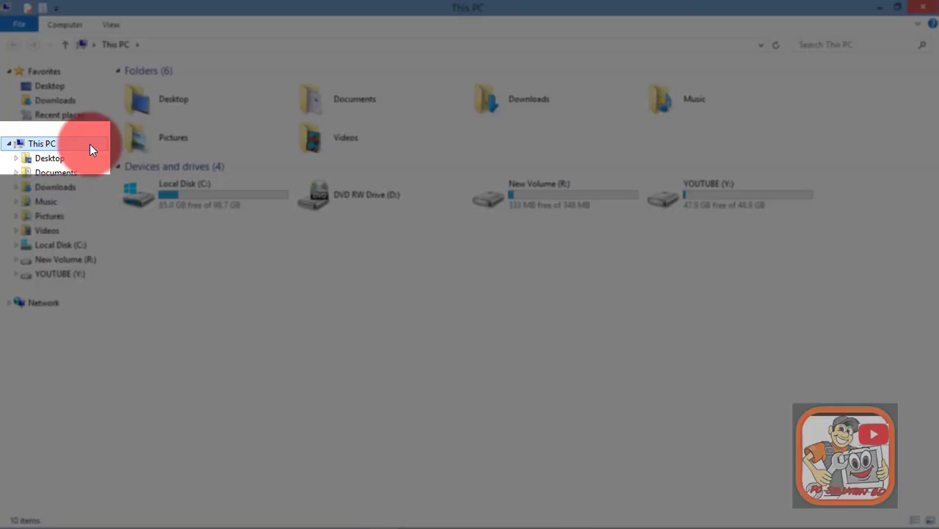
pyautogui.rightClick(90, 144)
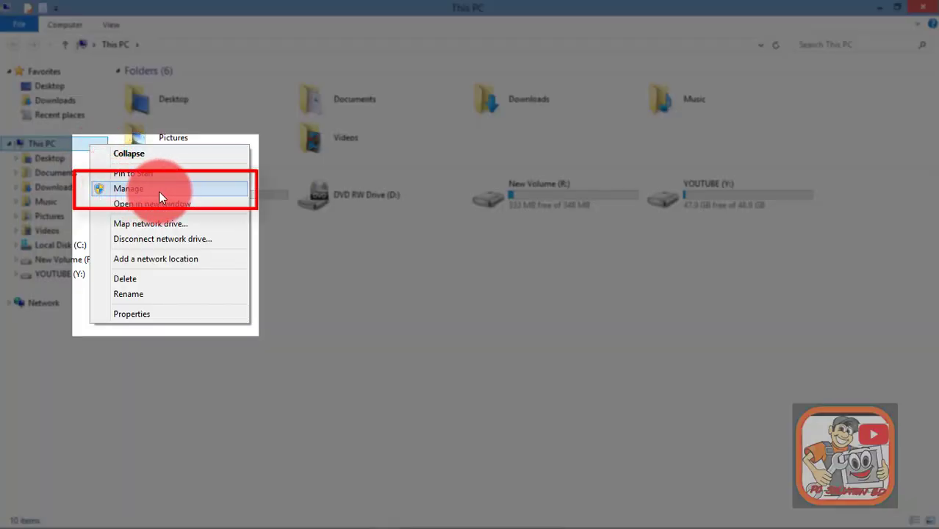
pyautogui.click(159, 192)
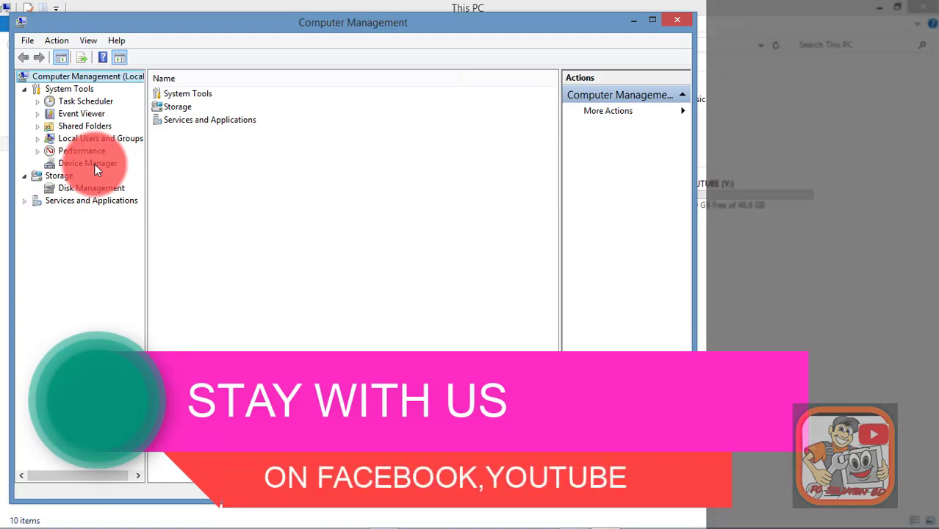
pyautogui.click(99, 163)
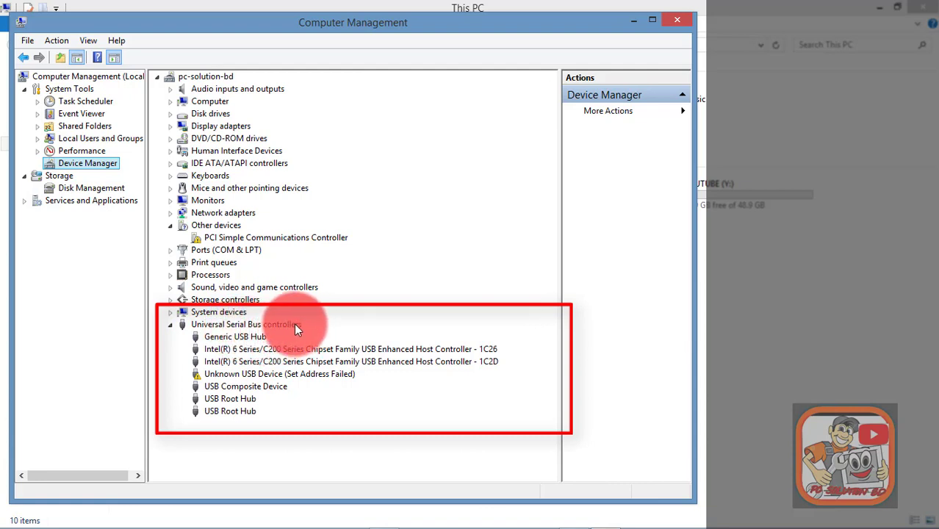
# - Disable the Unknown USB Device (Set Address Failed) under Universal Serial Bus controllers and confirm the request
pyautogui.click(248, 374)
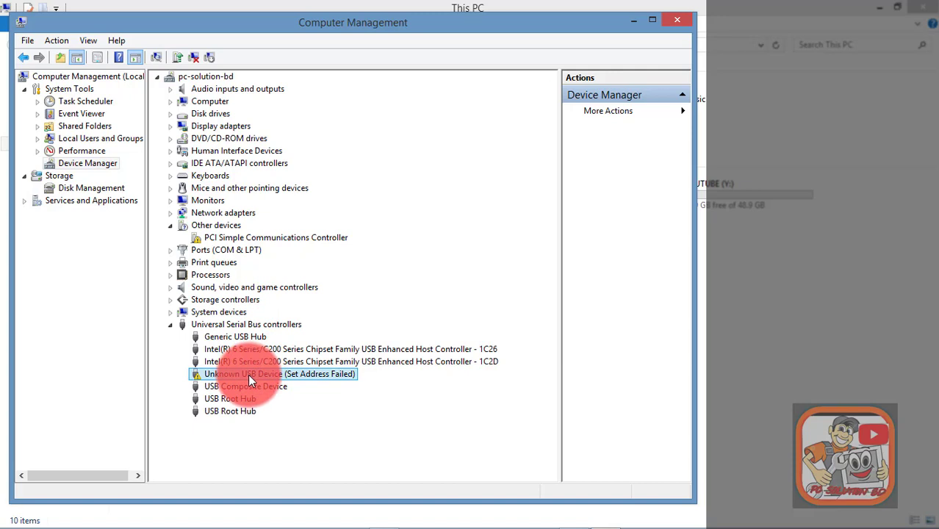
pyautogui.rightClick(288, 376)
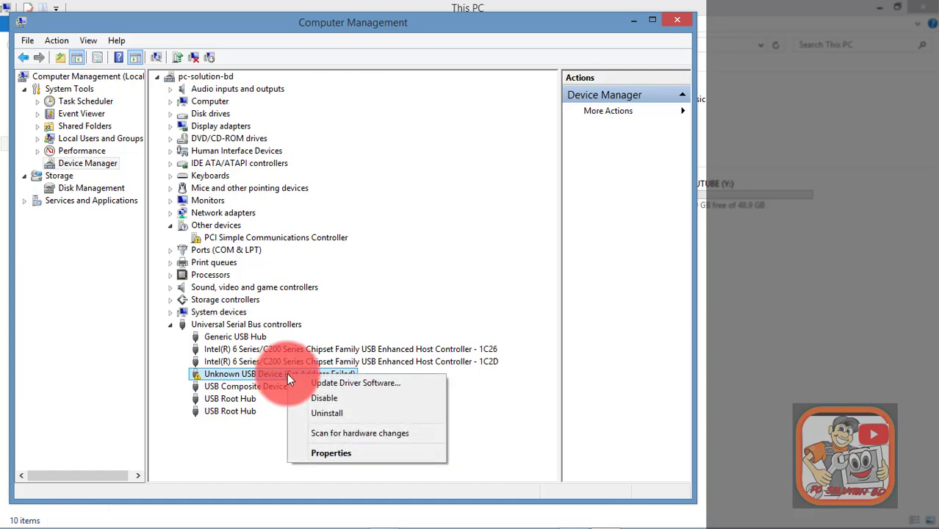
pyautogui.click(335, 396)
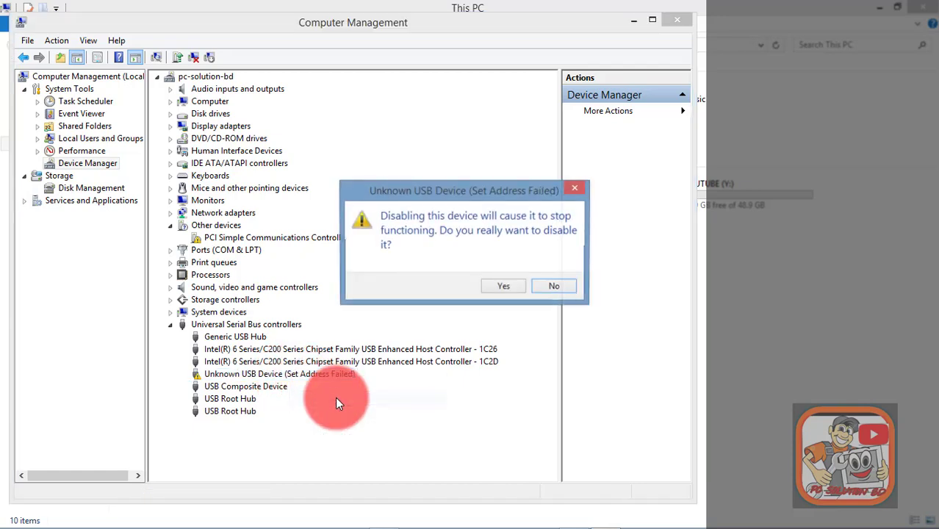
pyautogui.moveTo(378, 226); pyautogui.dragTo(383, 166)
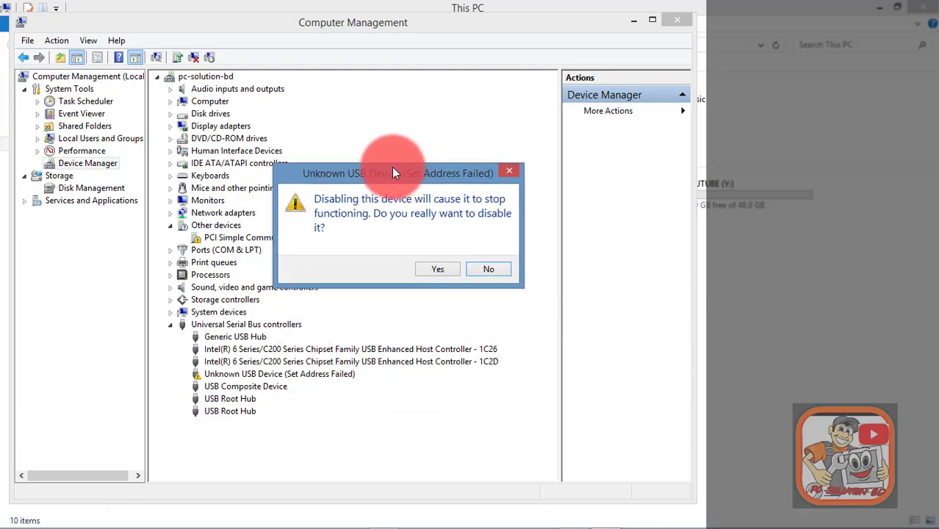
pyautogui.click(434, 271)
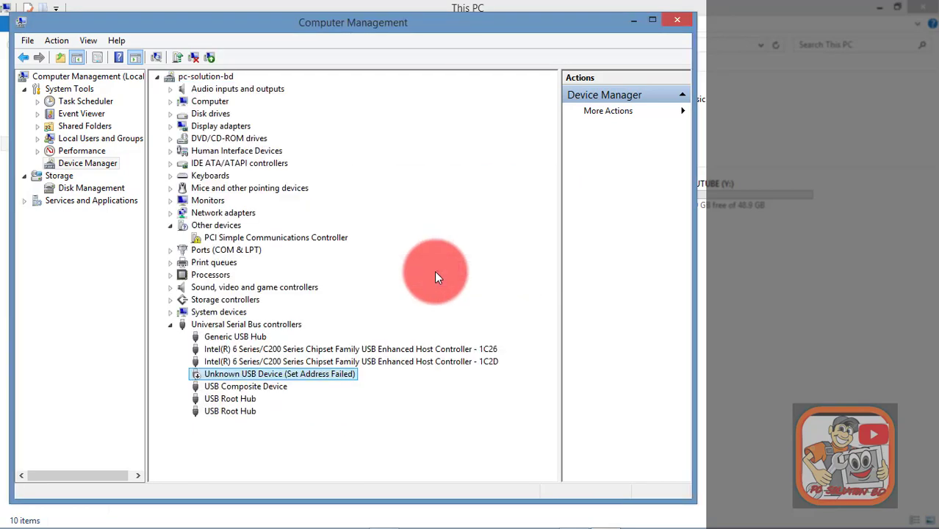
# - Uninstall the disabled Unknown USB Device (Set Address Failed) and scan the computer for hardware changes
pyautogui.rightClick(287, 377)
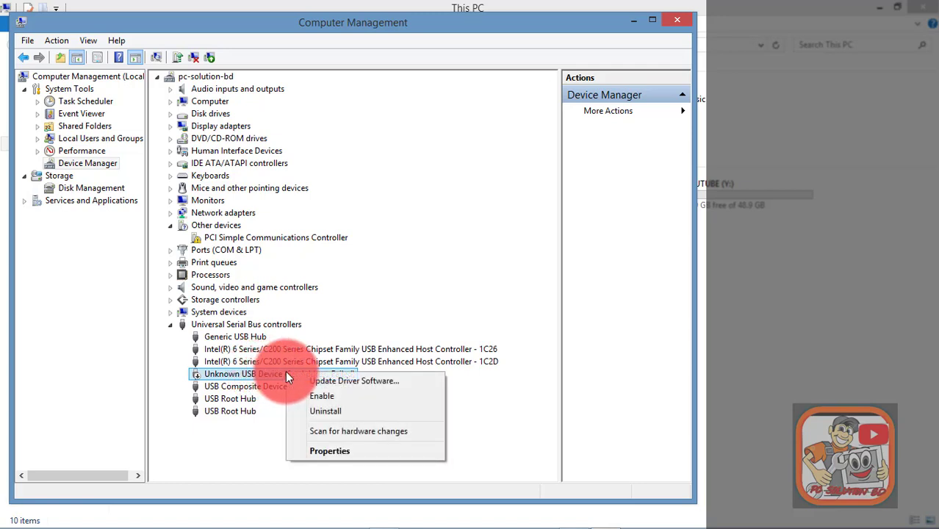
pyautogui.click(327, 411)
pyautogui.click(491, 324)
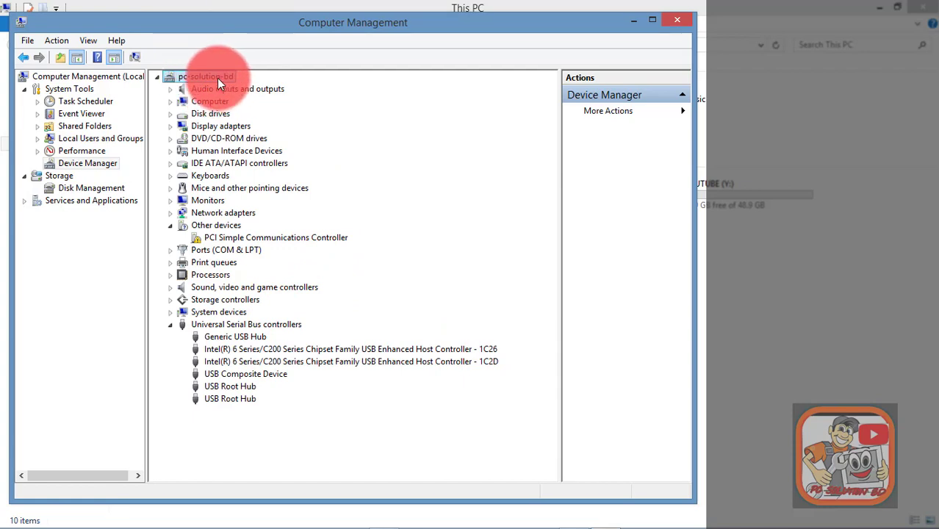
pyautogui.click(134, 57)
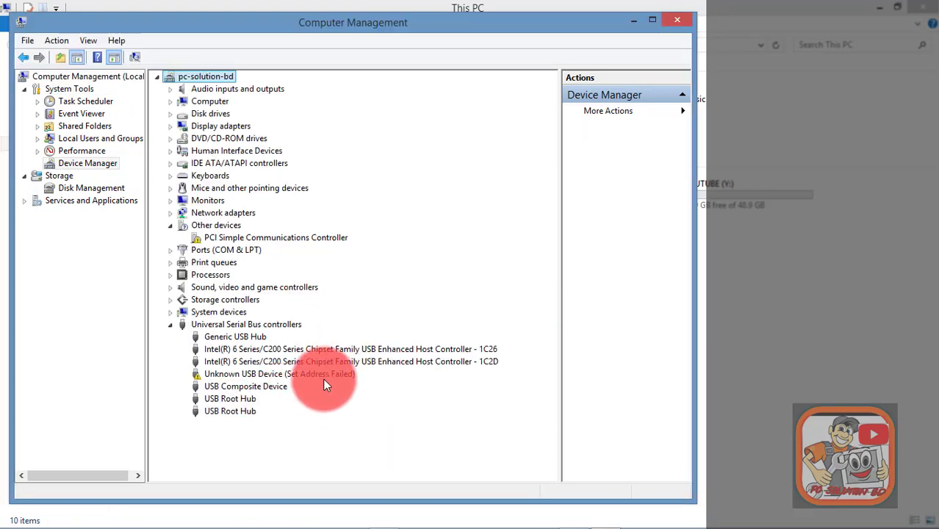
# - Try to update the unknown USB device's driver manually, picking Unknown USB Device (Set Address Failed) from the drivers on this computer
pyautogui.click(330, 376)
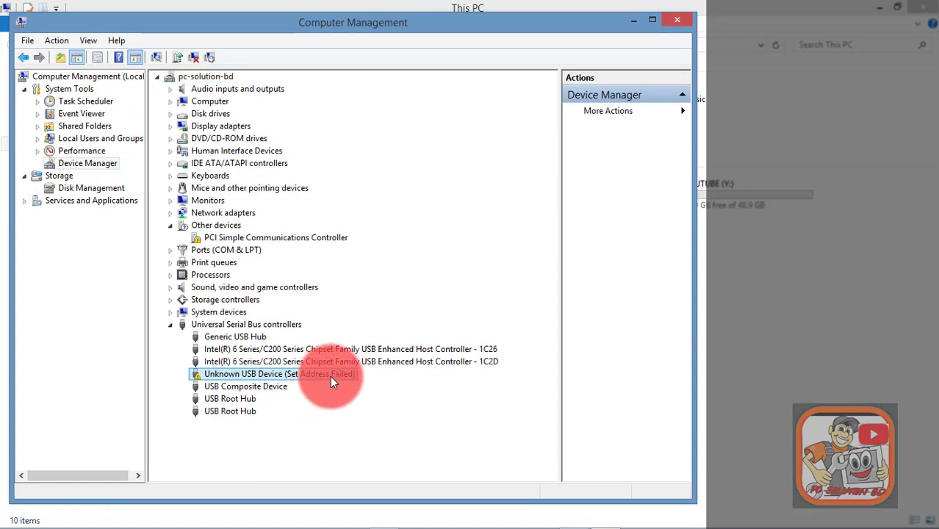
pyautogui.rightClick(330, 376)
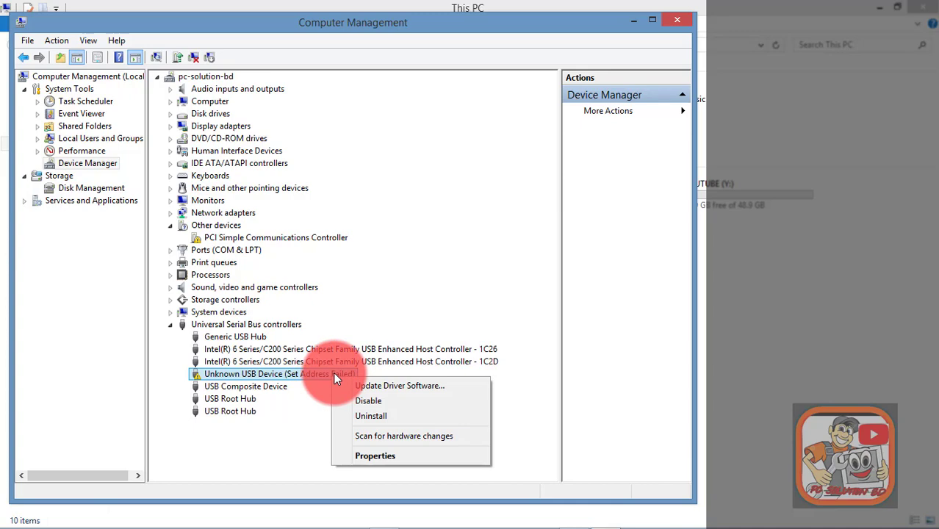
pyautogui.click(403, 387)
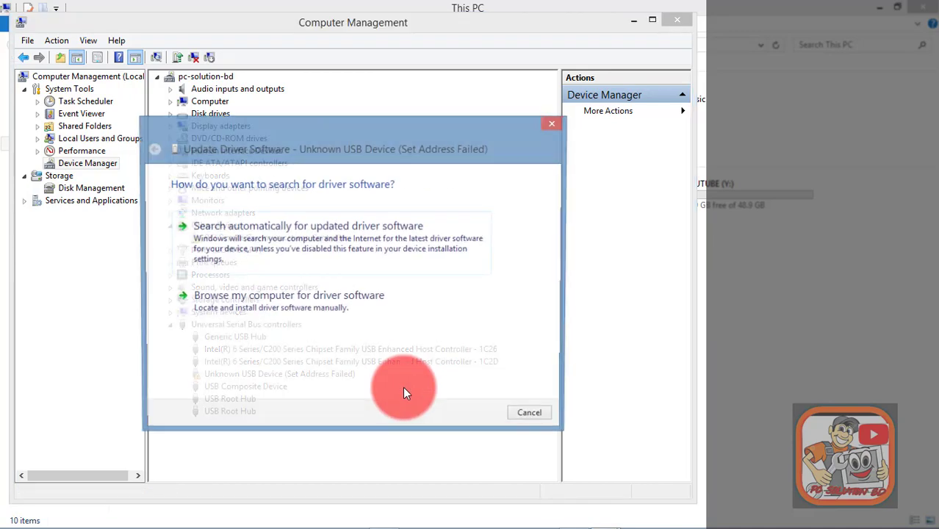
pyautogui.moveTo(380, 138); pyautogui.dragTo(328, 88)
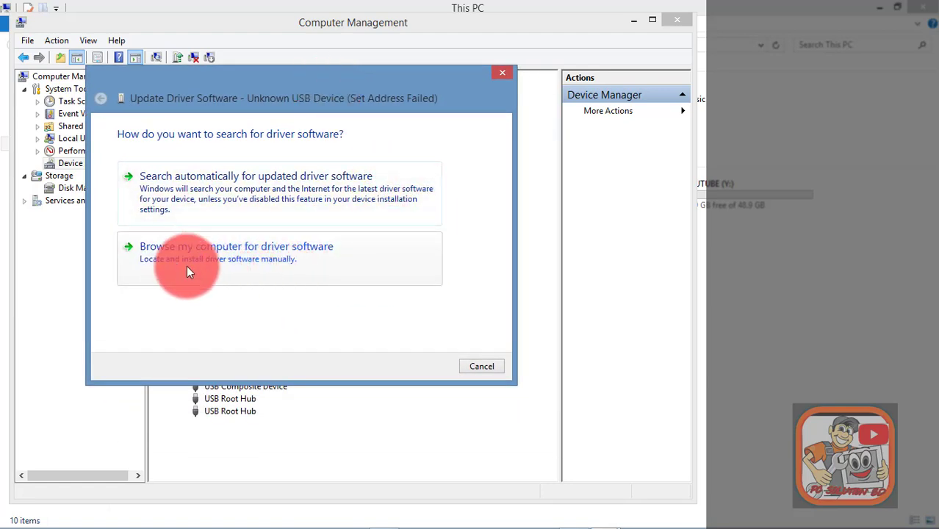
pyautogui.click(265, 260)
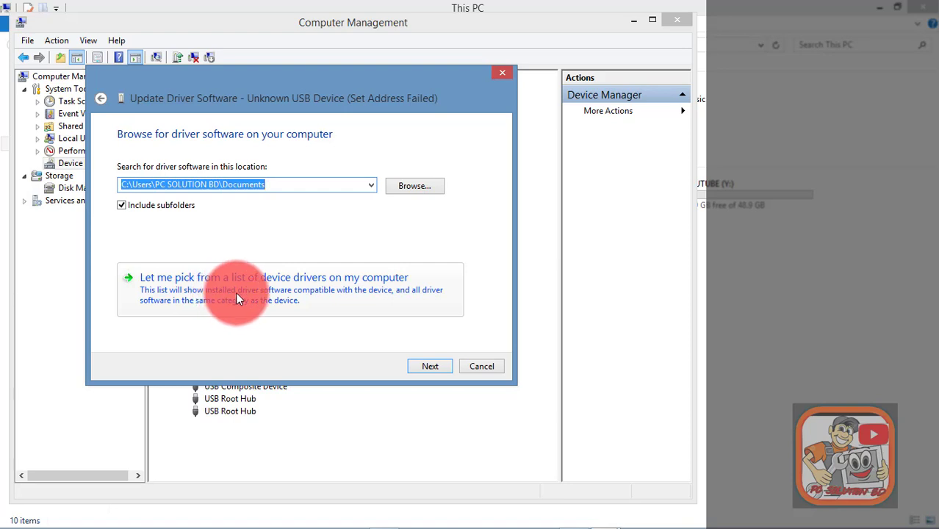
pyautogui.click(300, 295)
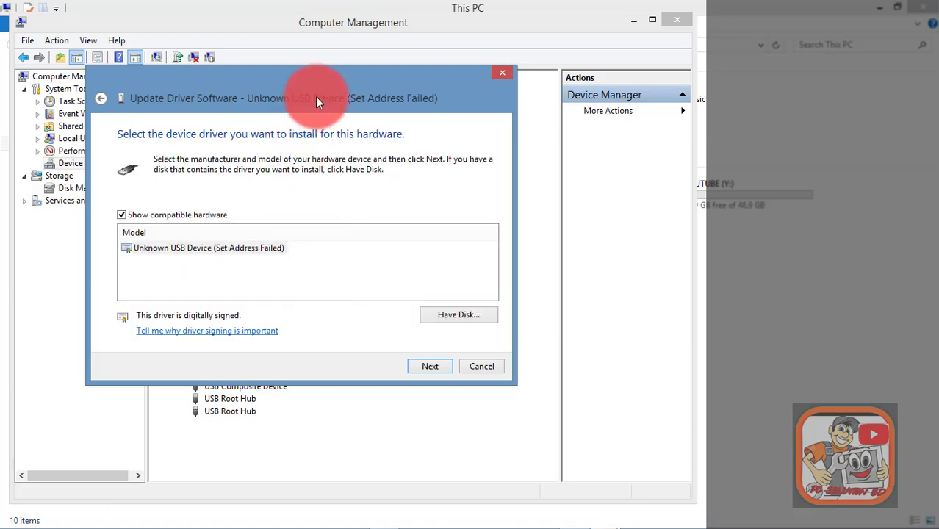
pyautogui.moveTo(315, 97); pyautogui.dragTo(330, 59)
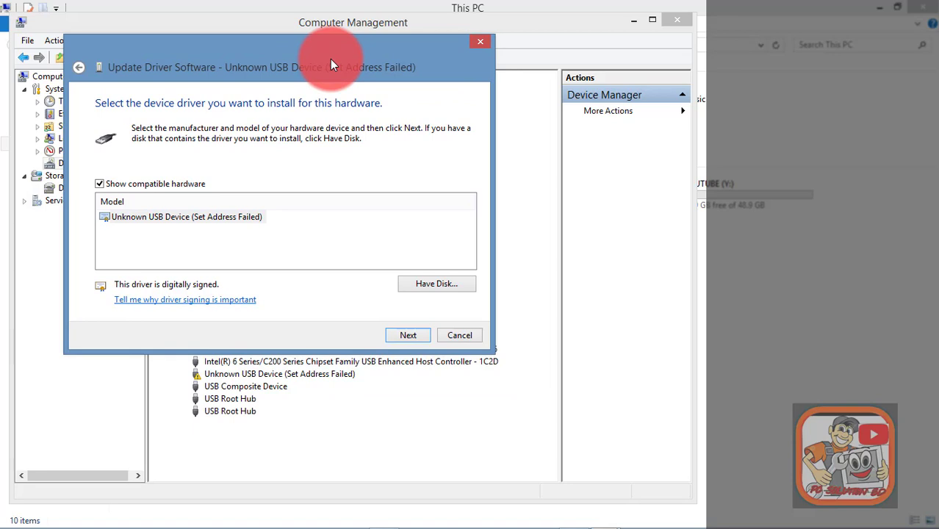
pyautogui.doubleClick(208, 218)
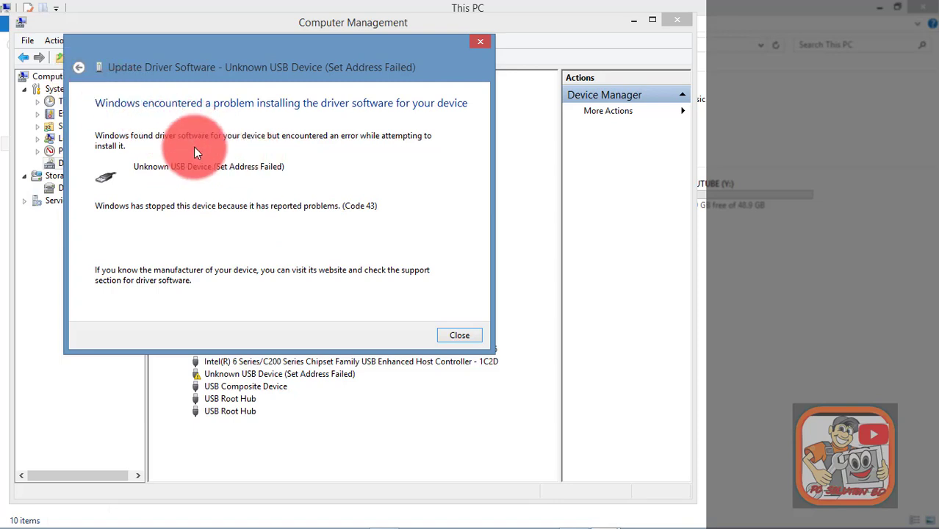
# - Return to the driver selection list, stop limiting it to compatible hardware and choose the manufacturer (Standard USB Host Controller)
pyautogui.click(78, 65)
pyautogui.click(250, 254)
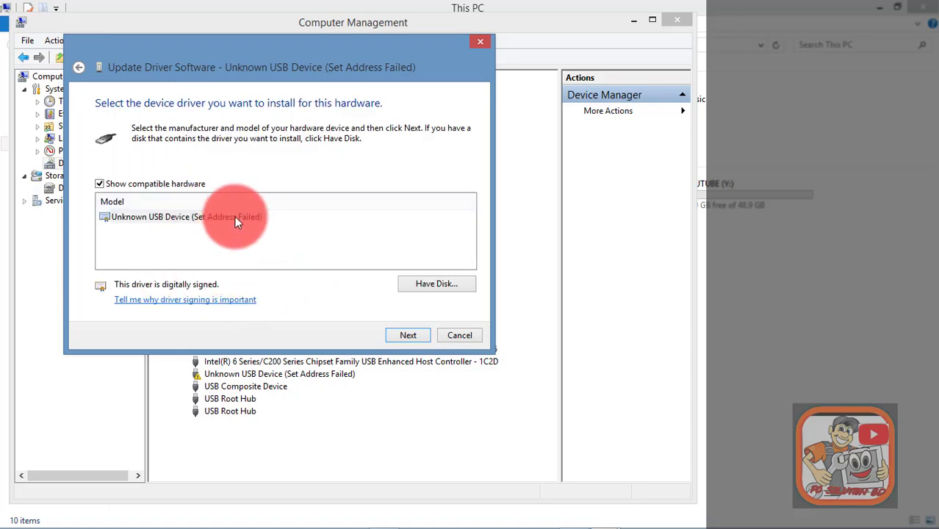
pyautogui.click(123, 185)
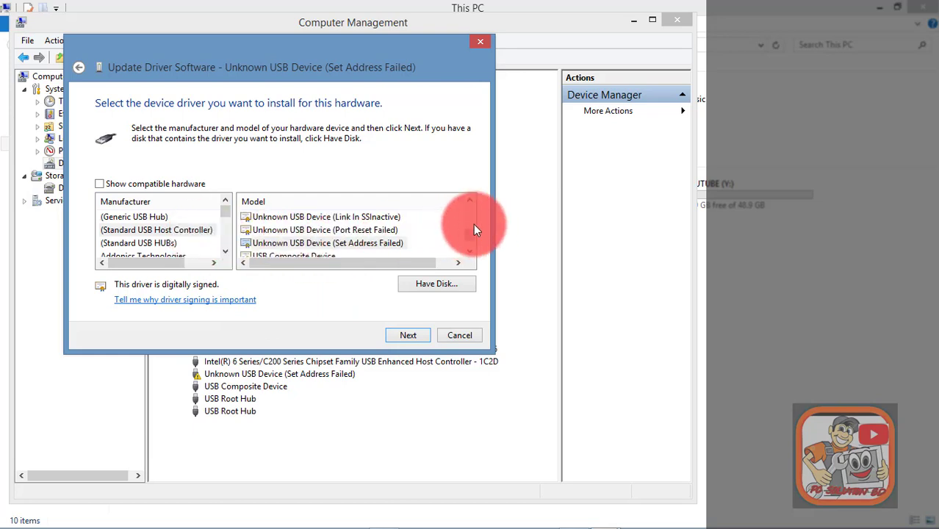
pyautogui.moveTo(469, 237); pyautogui.dragTo(468, 248)
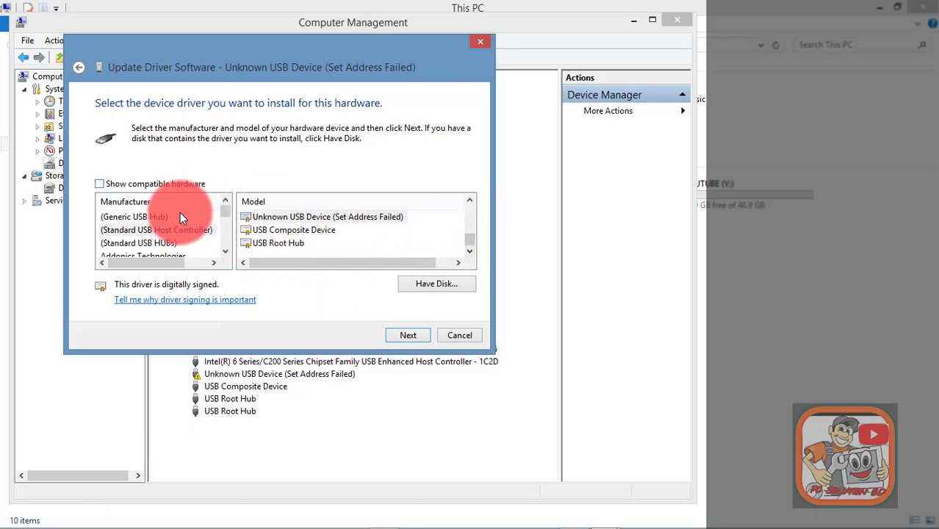
pyautogui.click(158, 230)
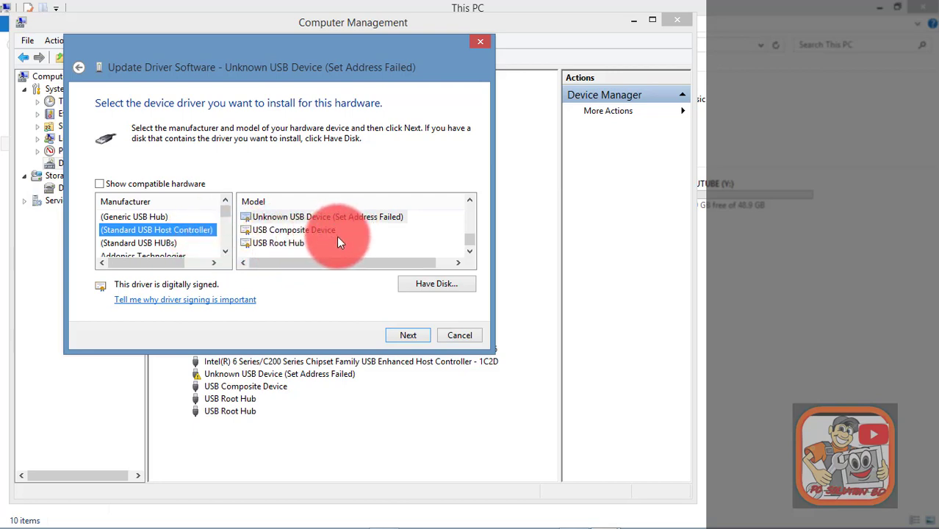
# - Try to install the USB Composite Device driver for the unknown USB device, accepting the compatibility warning
pyautogui.click(319, 235)
pyautogui.scroll(5, 330, 237)
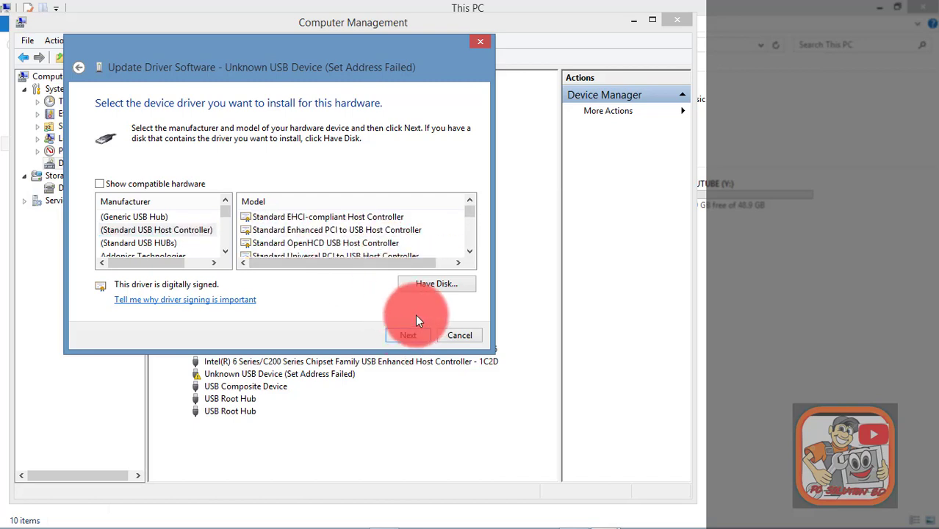
pyautogui.click(414, 335)
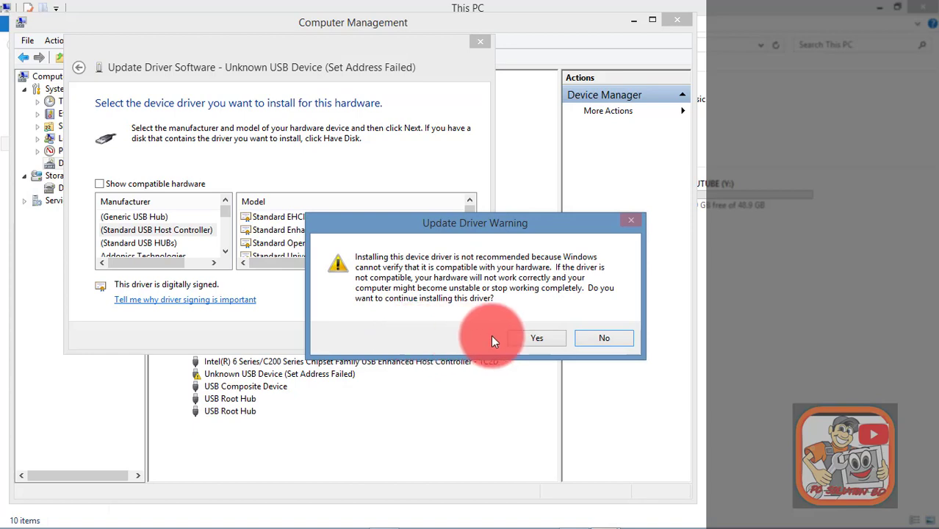
pyautogui.moveTo(528, 223); pyautogui.dragTo(403, 164)
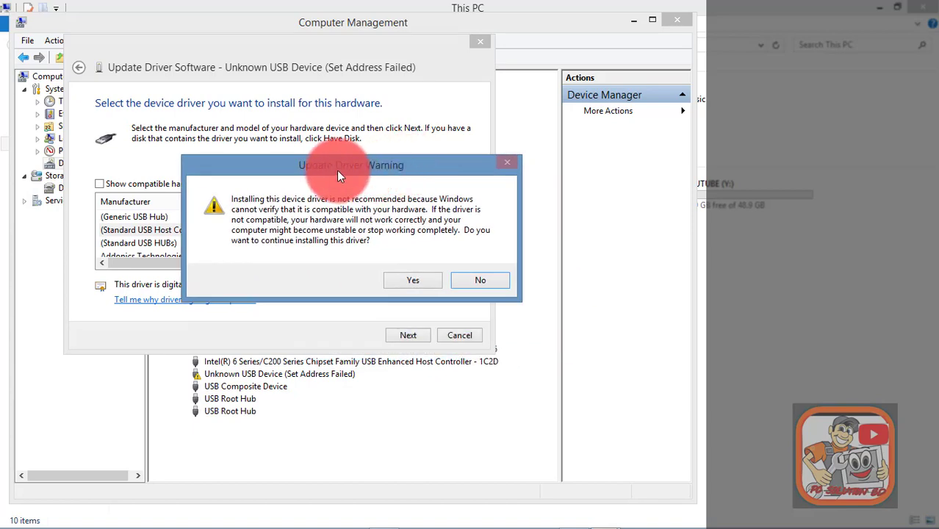
pyautogui.click(413, 280)
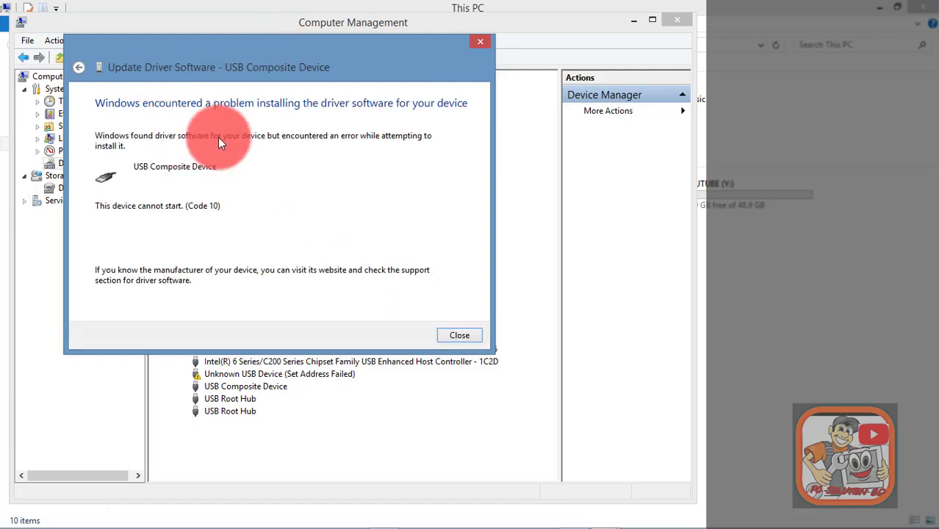
# - Dismiss the driver installation error and scan the whole computer for hardware changes
pyautogui.click(463, 335)
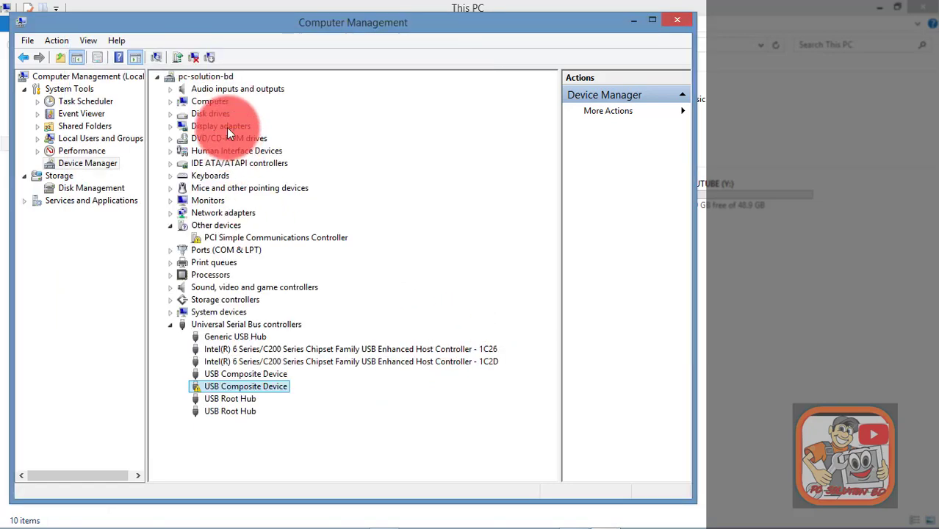
pyautogui.click(200, 76)
pyautogui.click(136, 51)
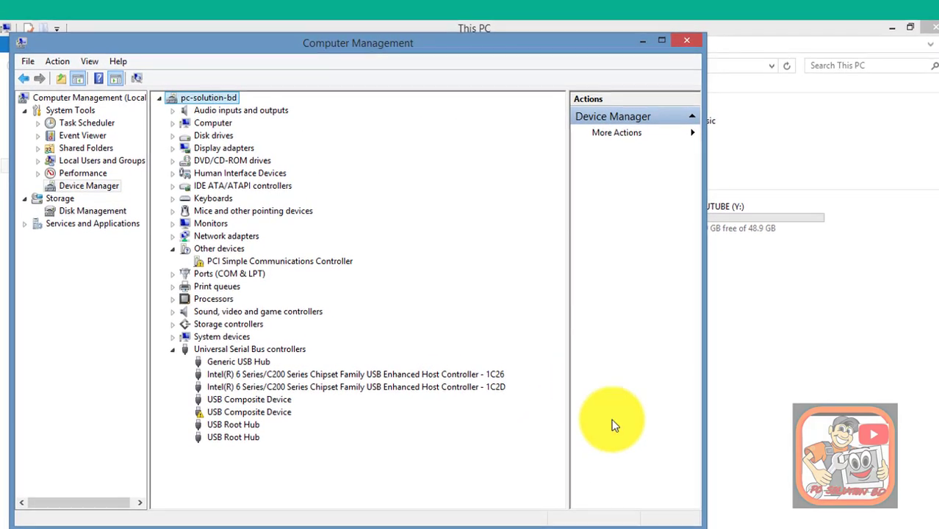
# - Close the Computer Management and This PC windows to return to the desktop
pyautogui.click(838, 528)
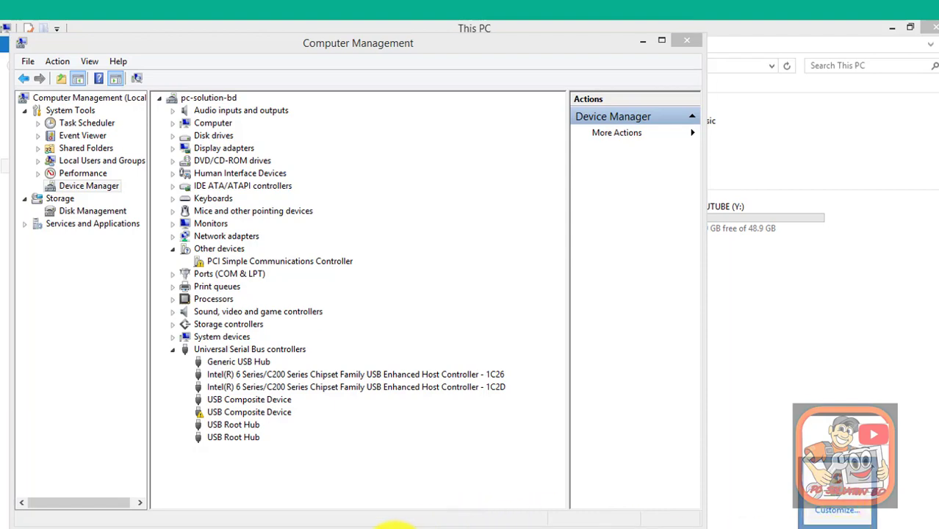
pyautogui.click(697, 44)
pyautogui.click(697, 44)
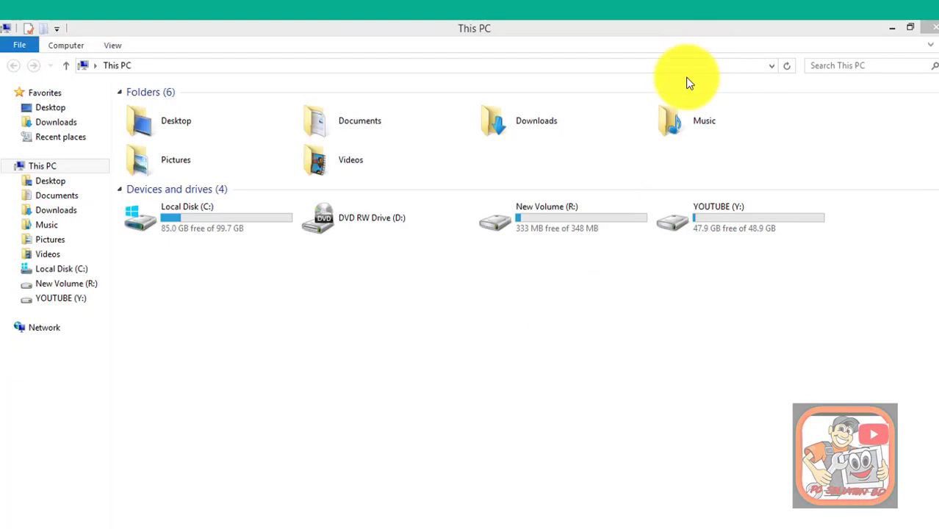
pyautogui.click(934, 27)
pyautogui.rightClick(433, 193)
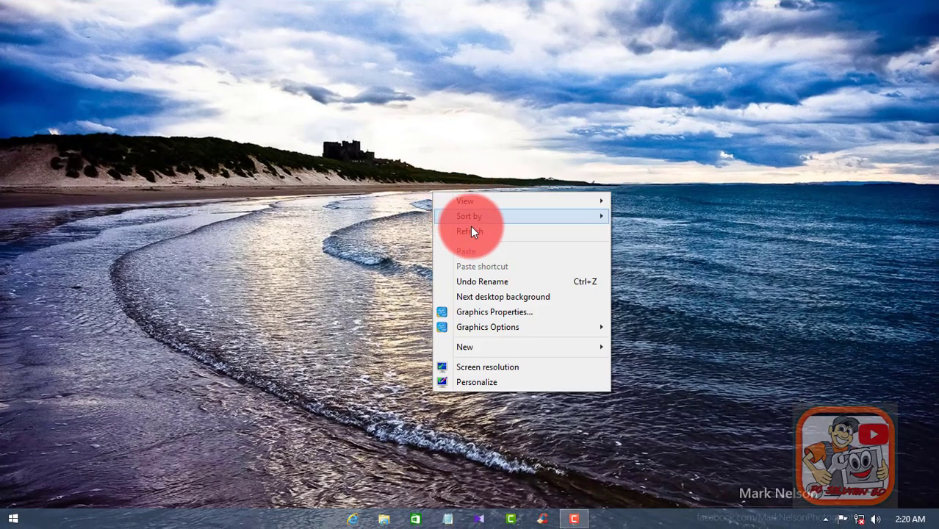
pyautogui.click(497, 232)
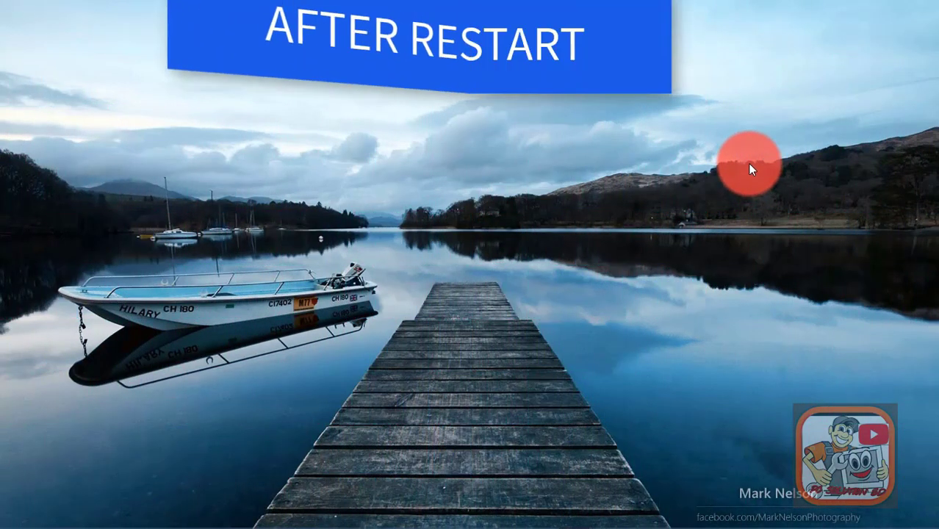
pyautogui.rightClick(613, 135)
pyautogui.click(669, 169)
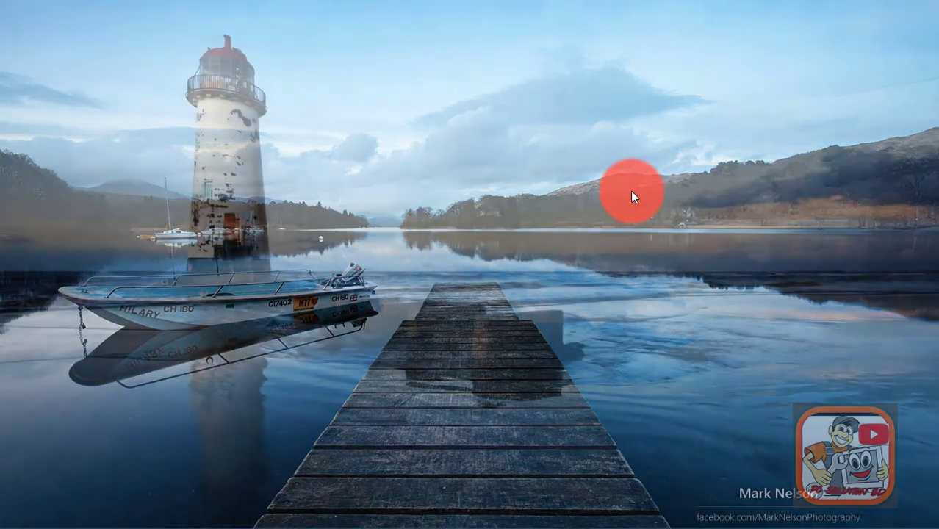
pyautogui.rightClick(629, 195)
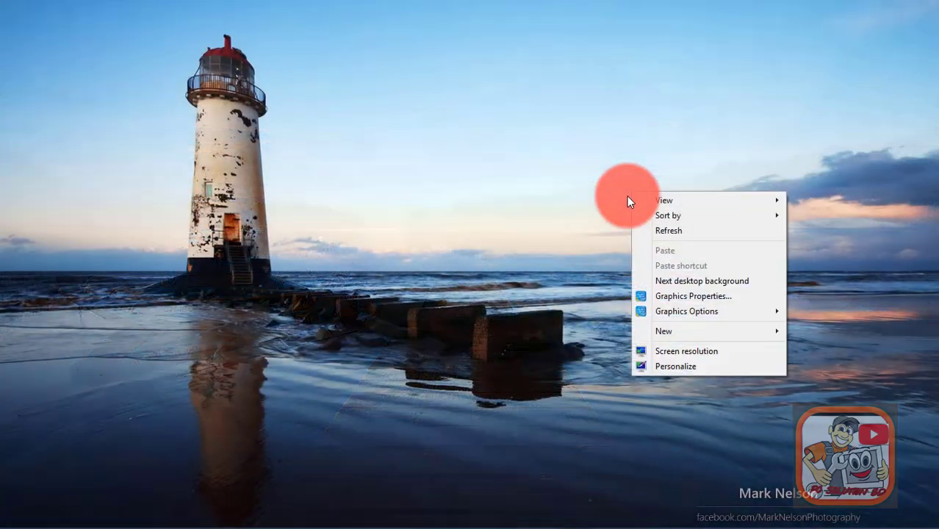
pyautogui.click(675, 232)
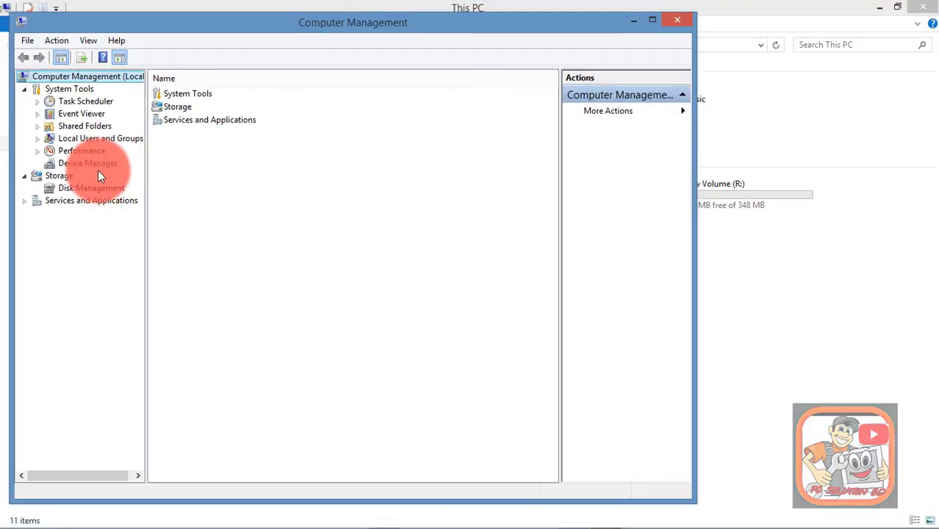
# - Open Device Manager, expand the Universal Serial Bus controllers and scan for hardware changes
pyautogui.click(92, 166)
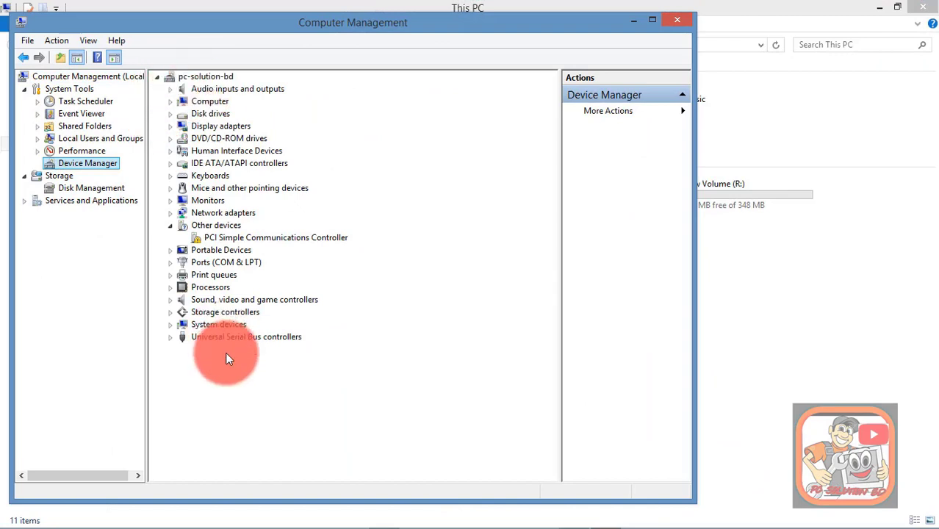
pyautogui.click(174, 338)
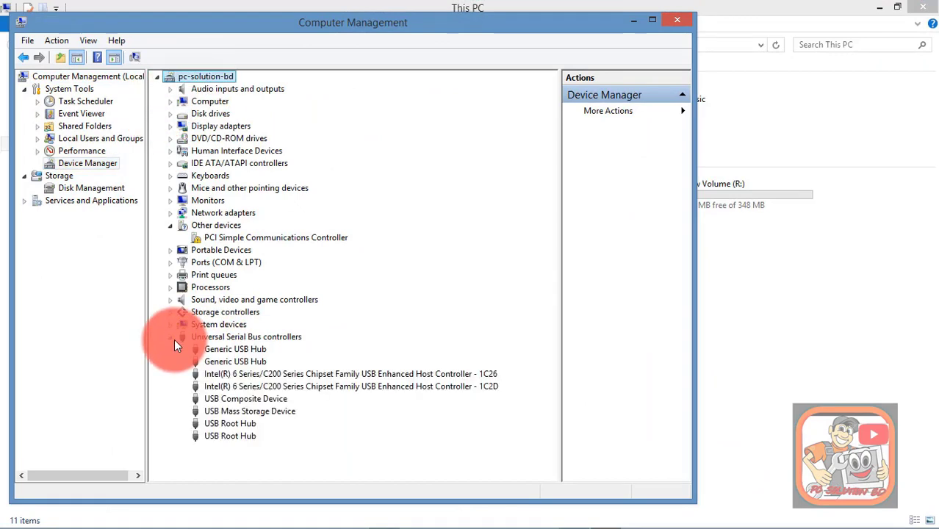
pyautogui.click(243, 337)
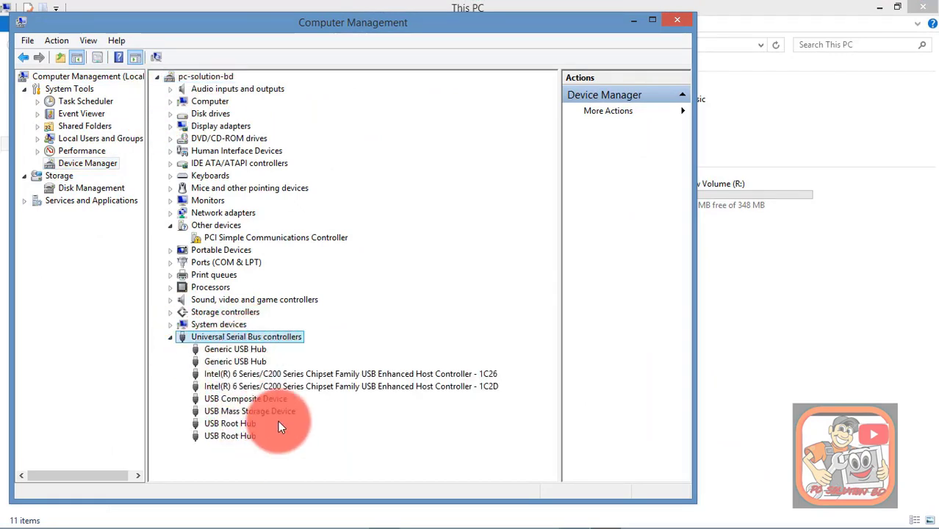
pyautogui.click(161, 56)
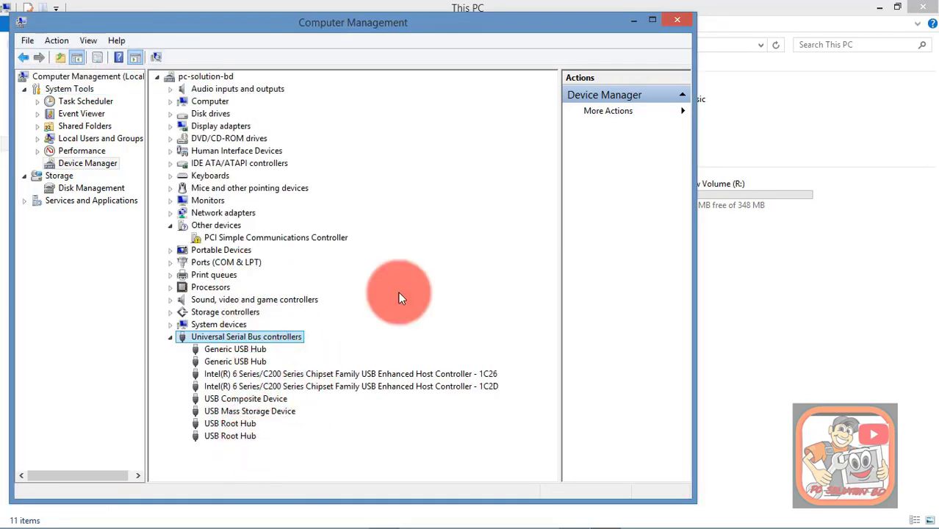
# - Close Computer Management, check the devices and drives in This PC, and close that window
pyautogui.click(675, 23)
pyautogui.click(72, 137)
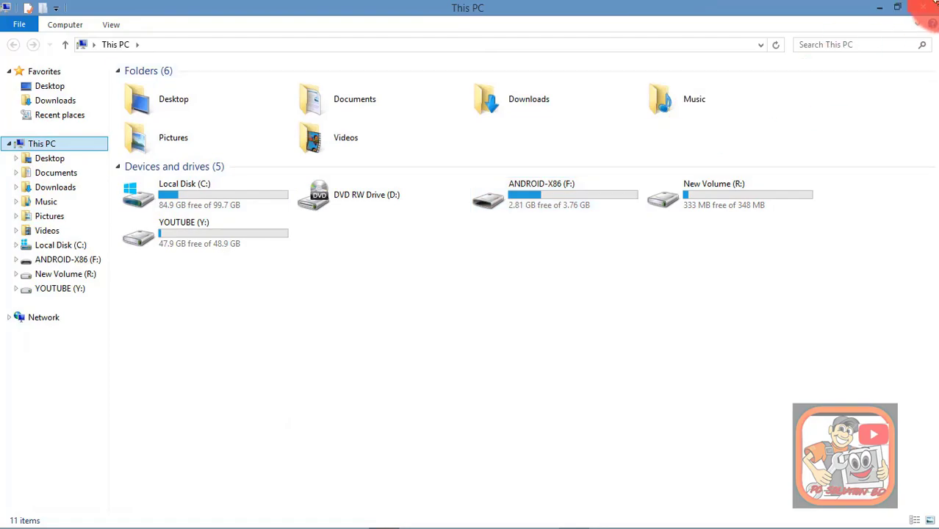
pyautogui.click(923, 8)
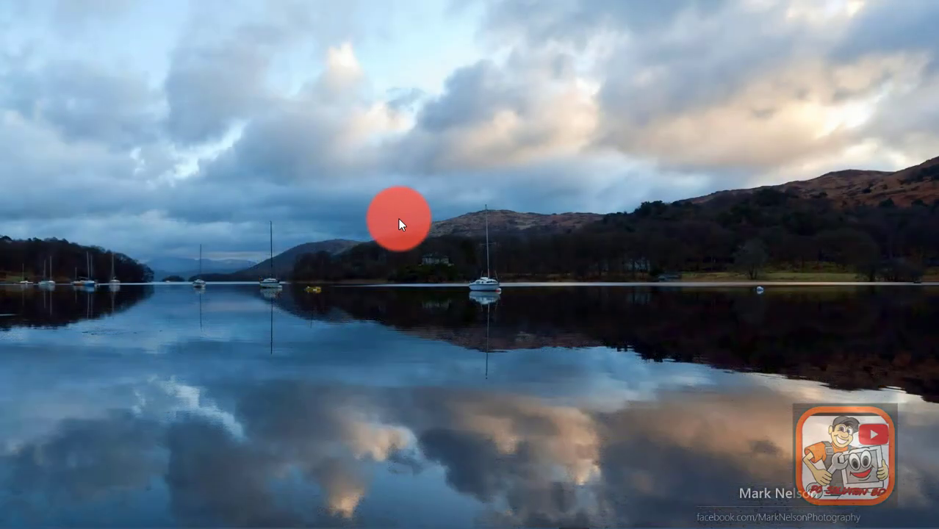
pyautogui.rightClick(398, 188)
pyautogui.click(432, 224)
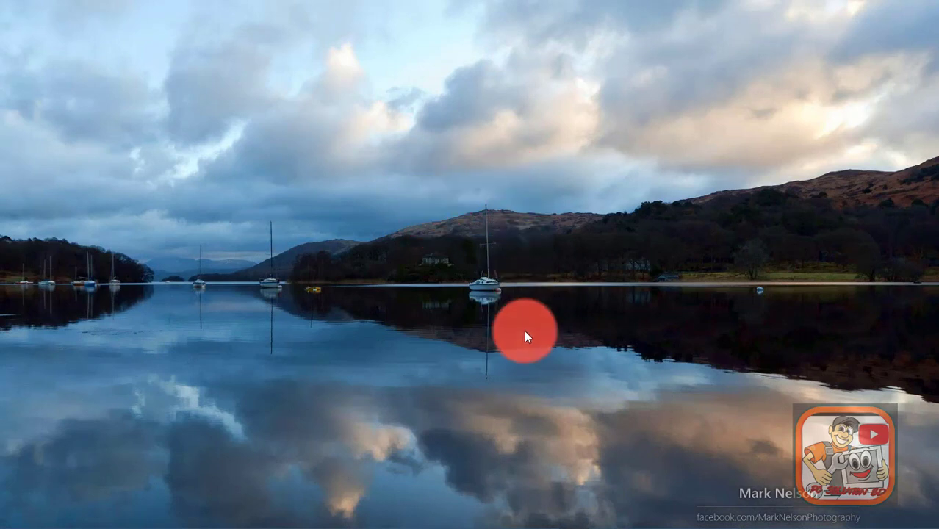
pyautogui.rightClick(326, 202)
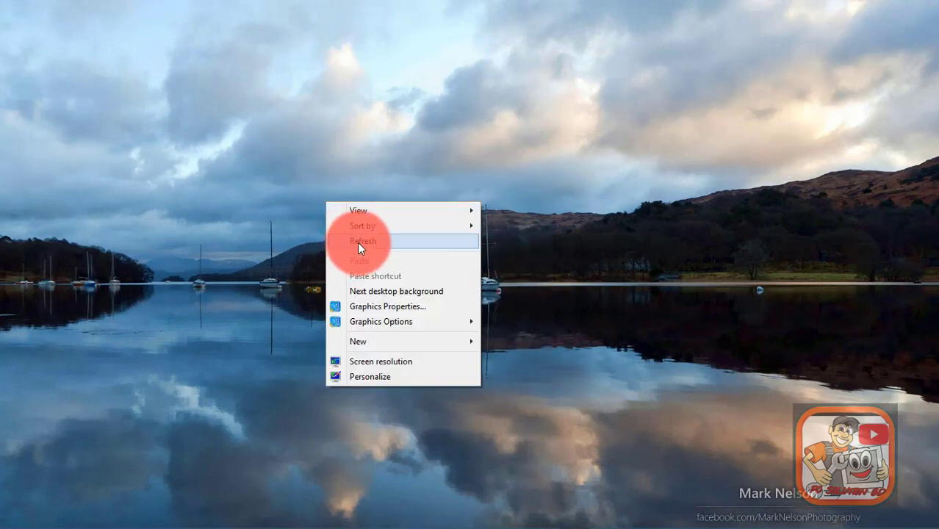
pyautogui.click(357, 242)
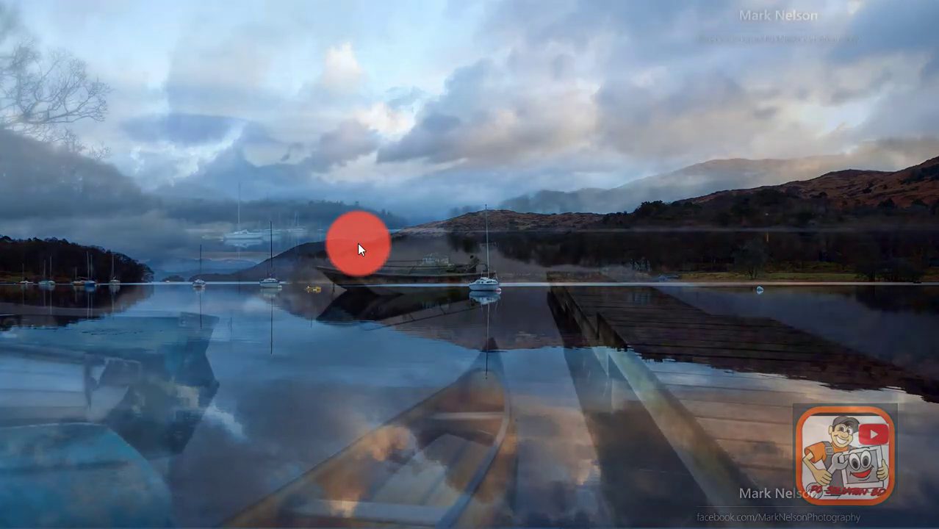